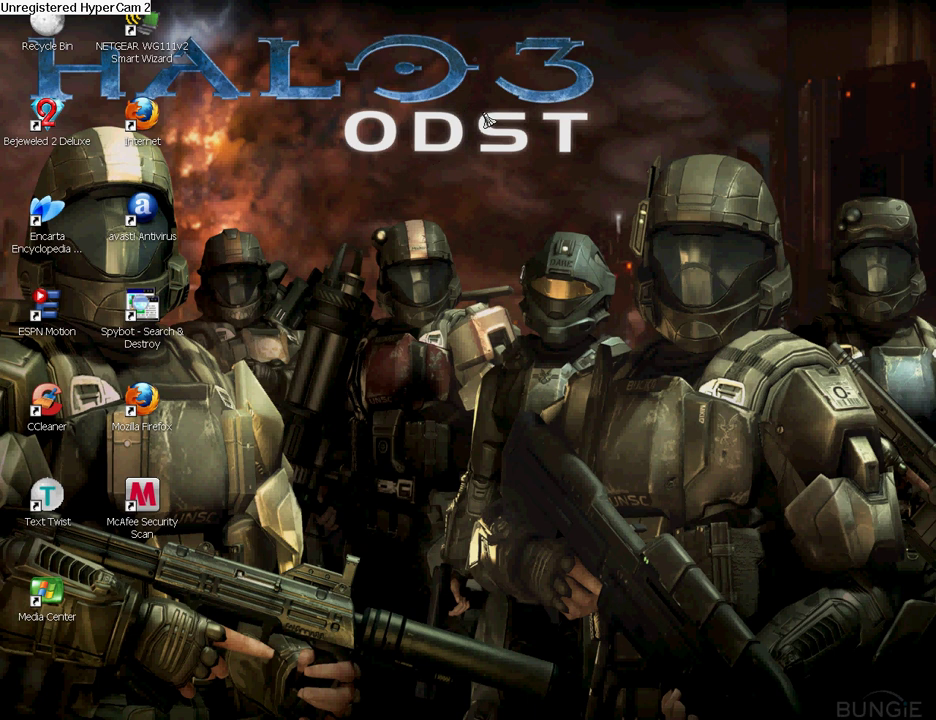
pyautogui.doubleClick(140, 112)
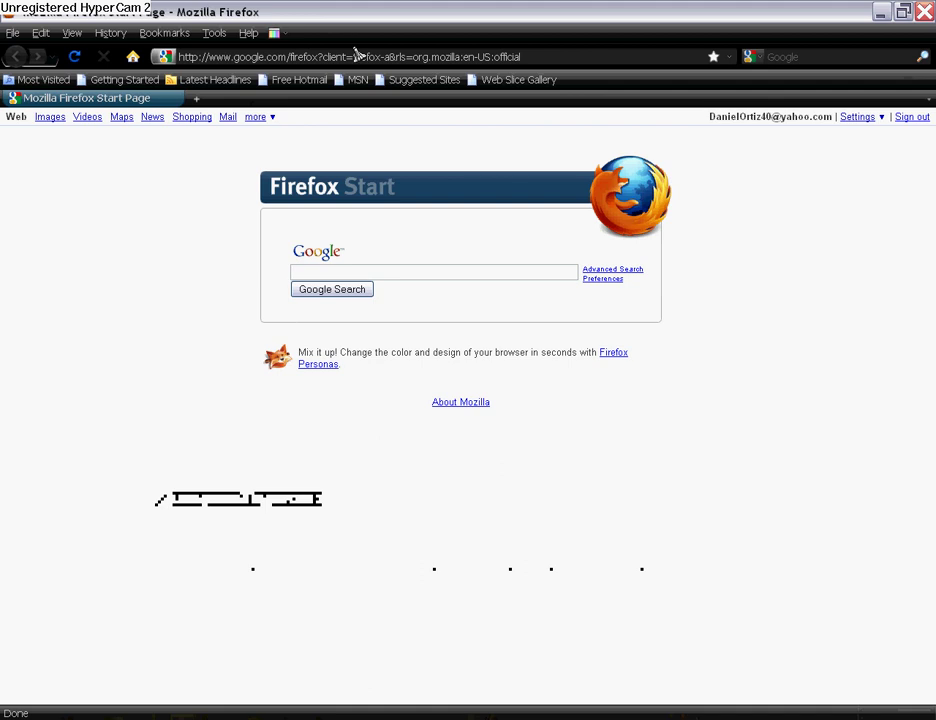
pyautogui.click(356, 55)
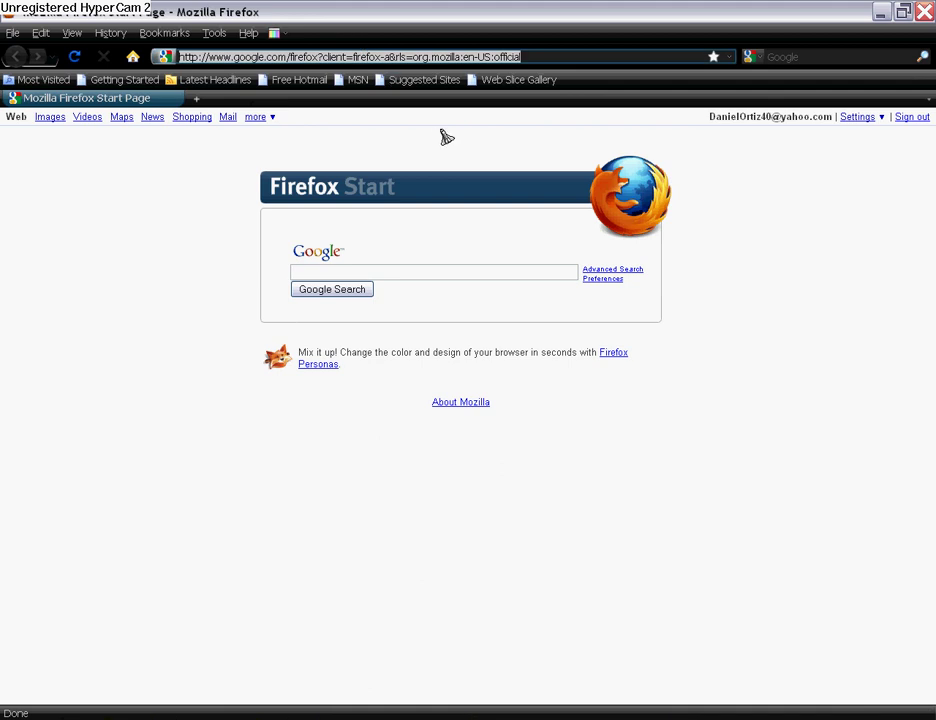
pyautogui.write('www')
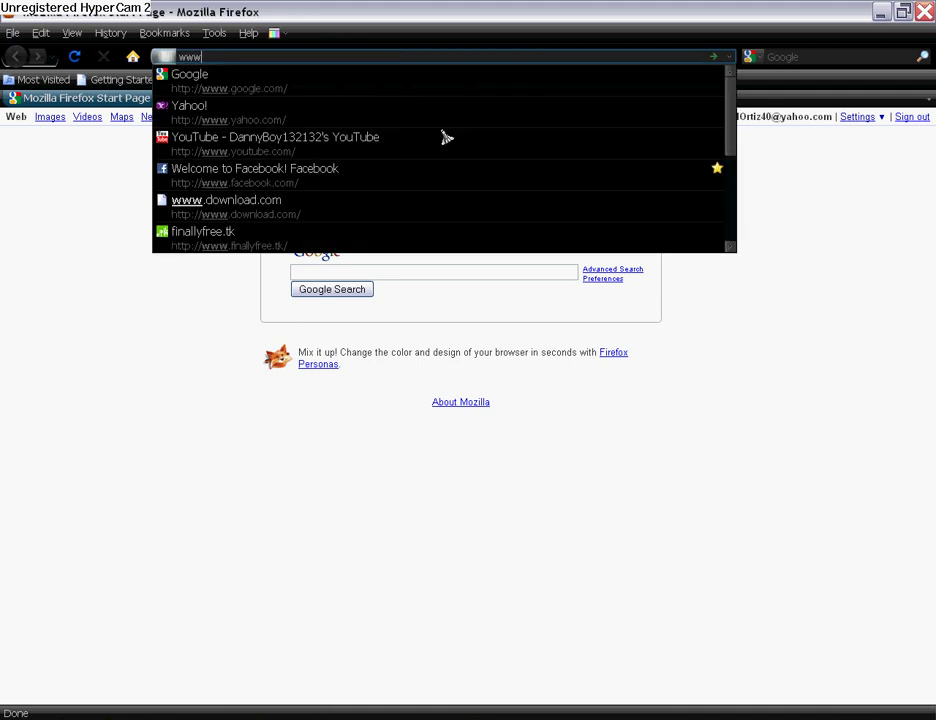
pyautogui.write('.dow')
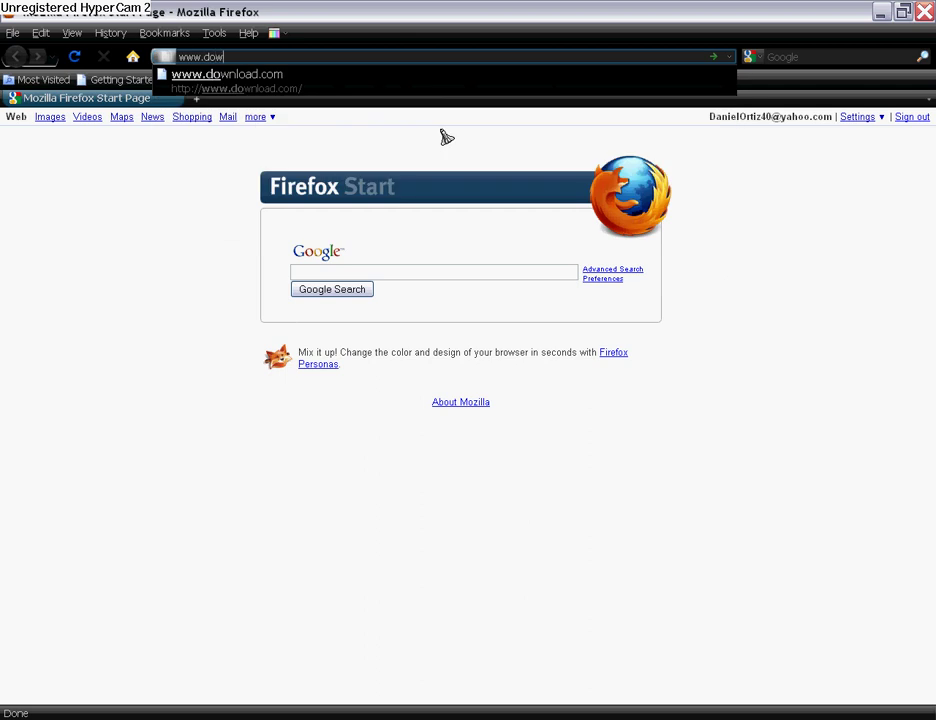
pyautogui.write('nload')
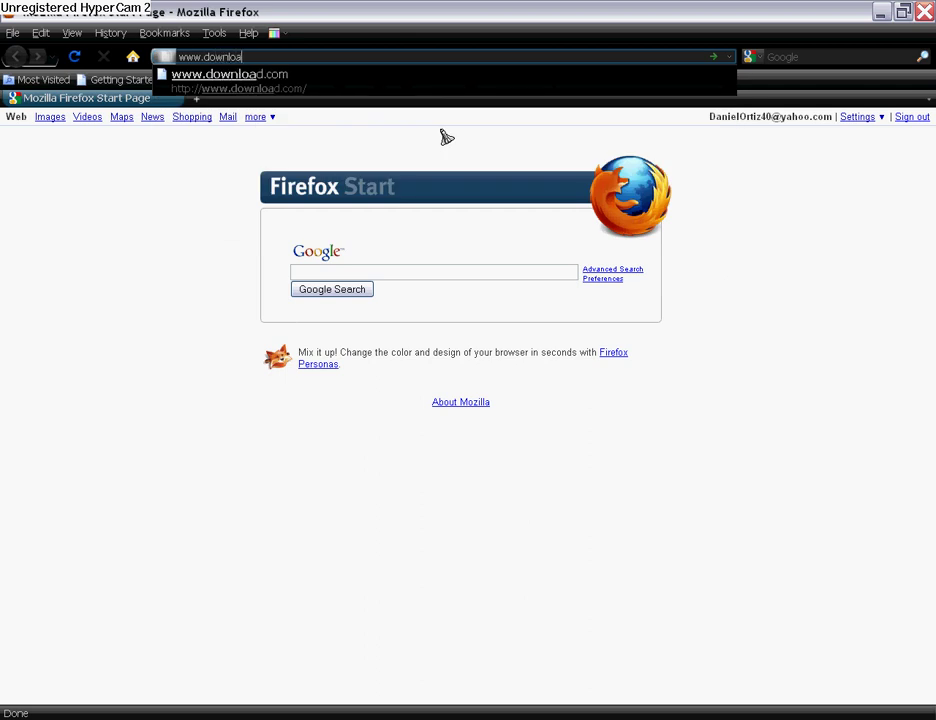
pyautogui.write('.com')
pyautogui.press('Return')
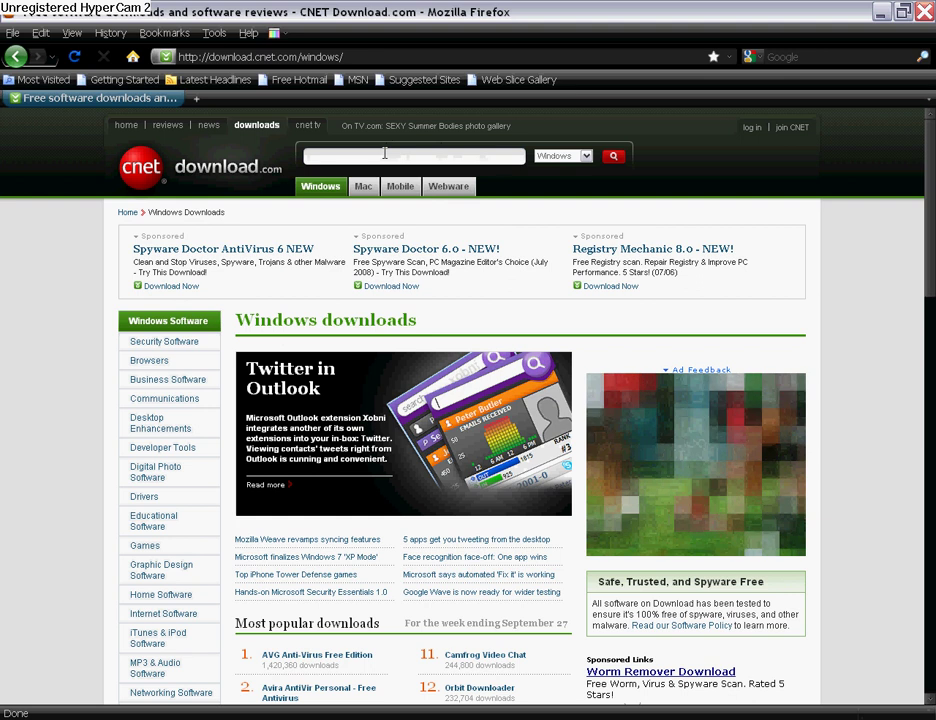
# Search download.com for 'spybot' and scroll down to the Spybot - Search & Destroy 1.6.2 result.
pyautogui.click(384, 153)
pyautogui.write('spyb')
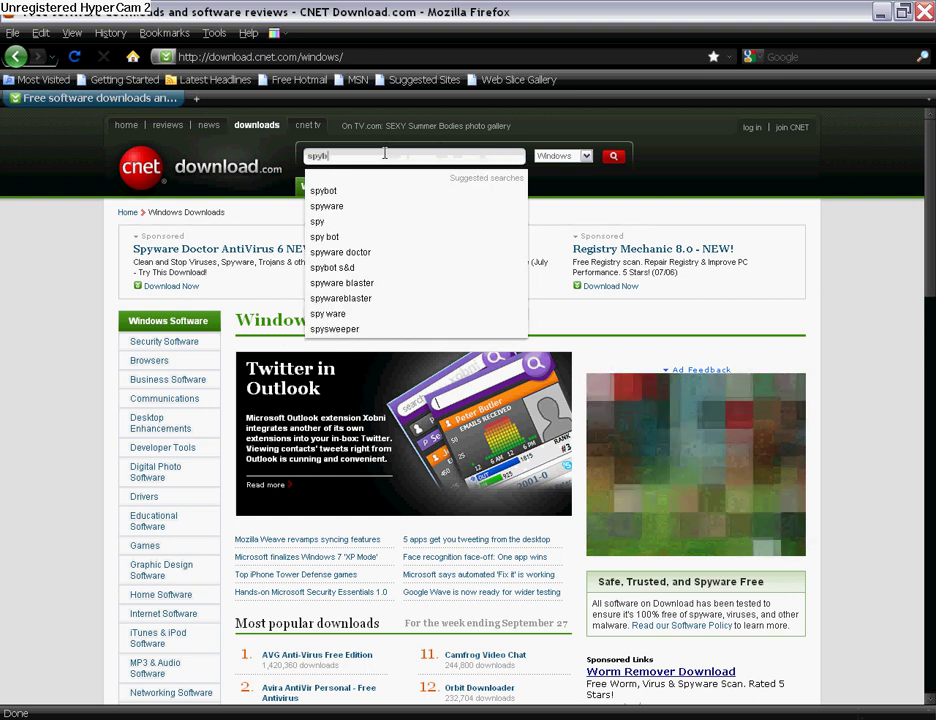
pyautogui.write('ot')
pyautogui.press('Return')
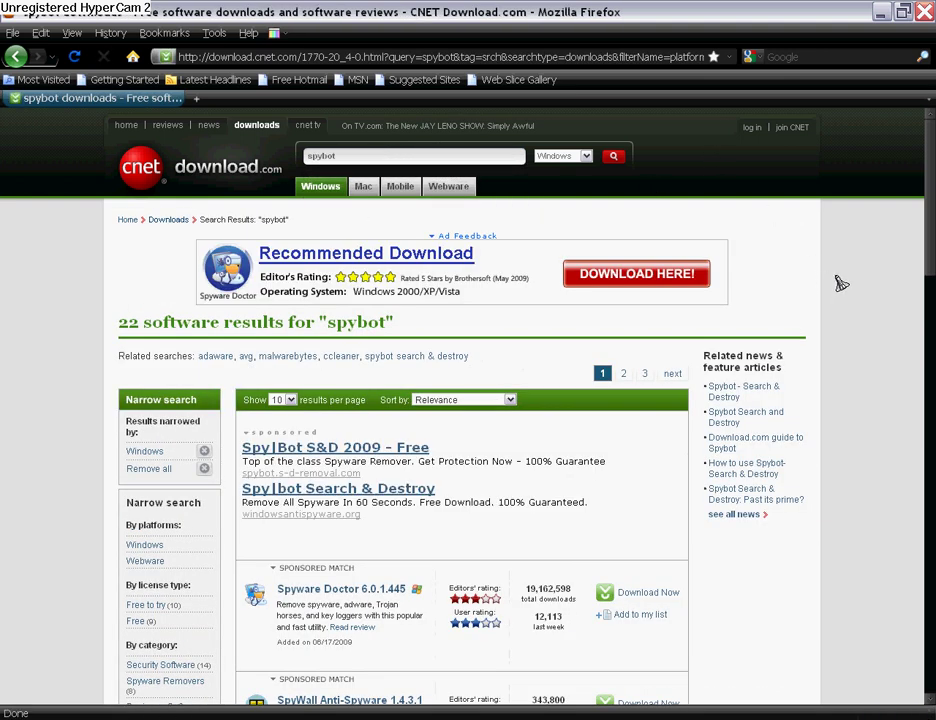
pyautogui.scroll(-3, 852, 278)
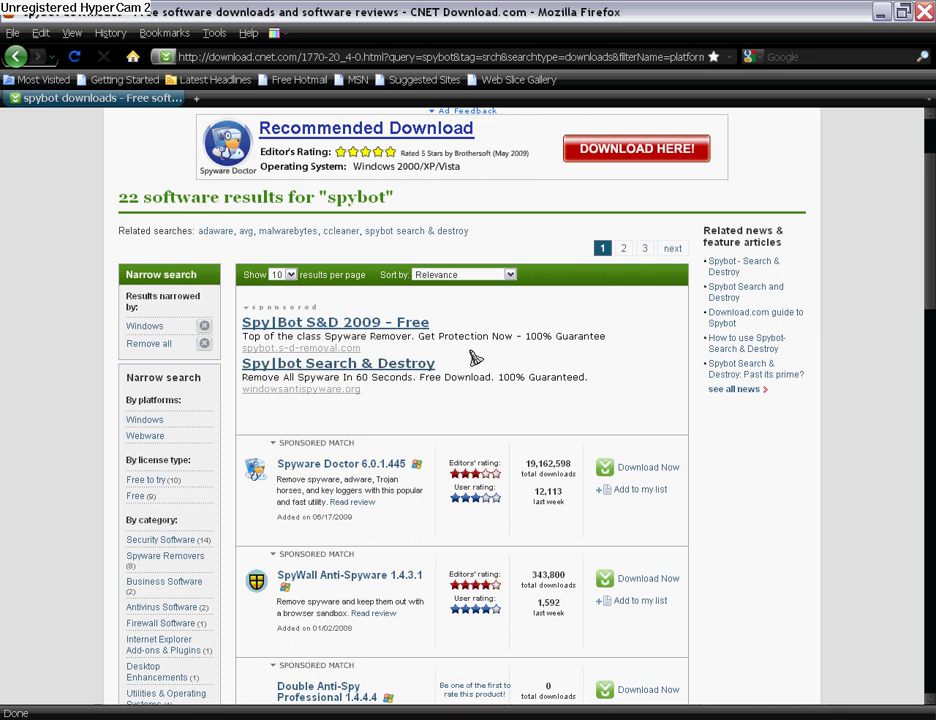
pyautogui.scroll(-4, 507, 362)
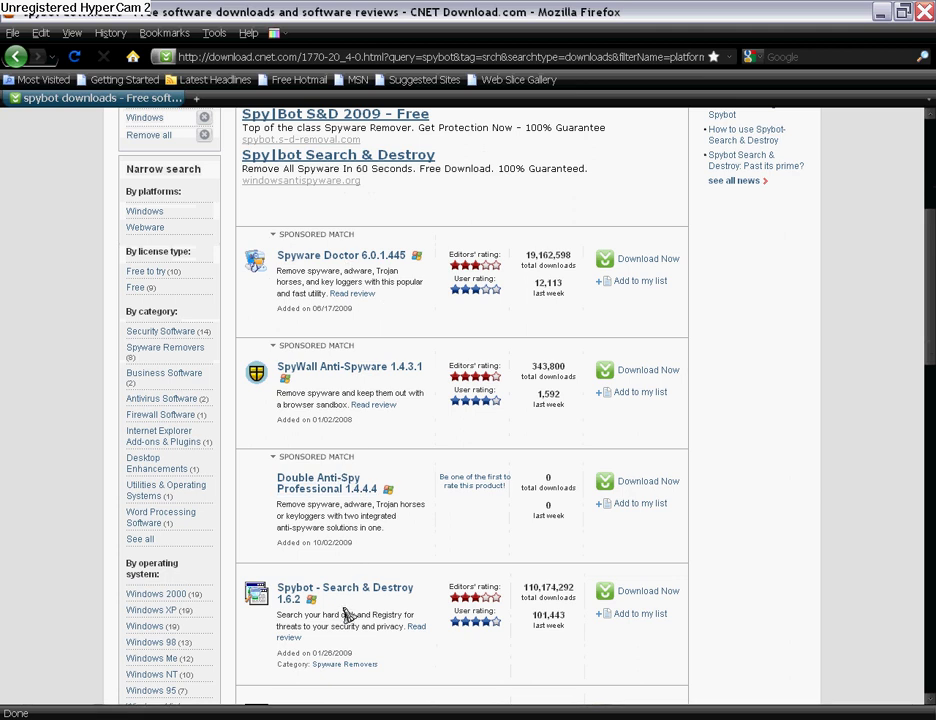
pyautogui.scroll(-1, 347, 583)
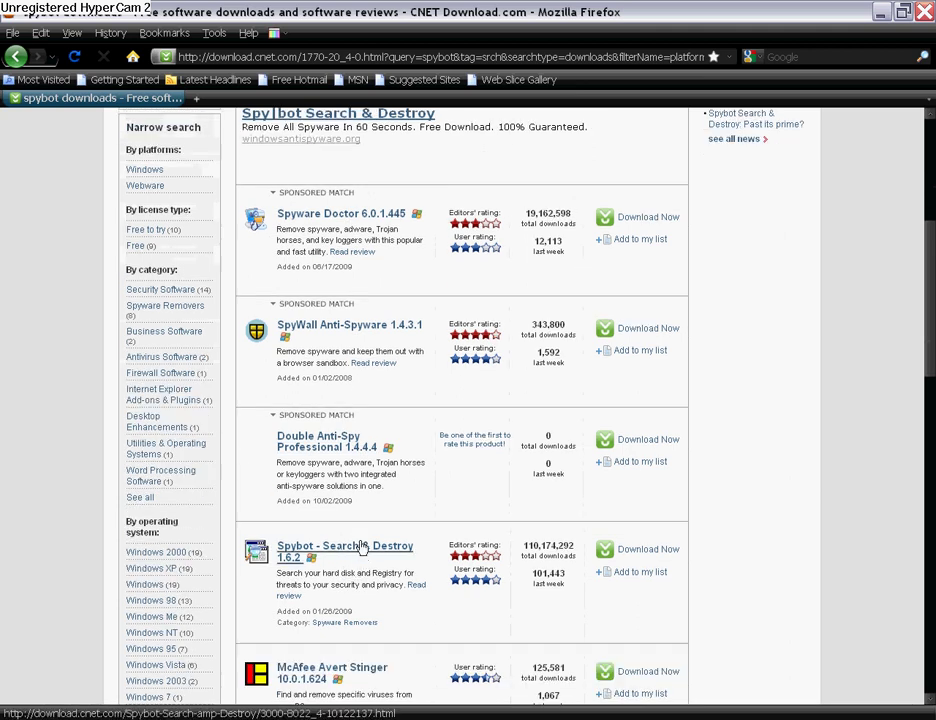
# Open the Spybot 1.6.2 listing, start its download, dismiss the spybotsd162.exe prompt, and close Firefox.
pyautogui.click(362, 546)
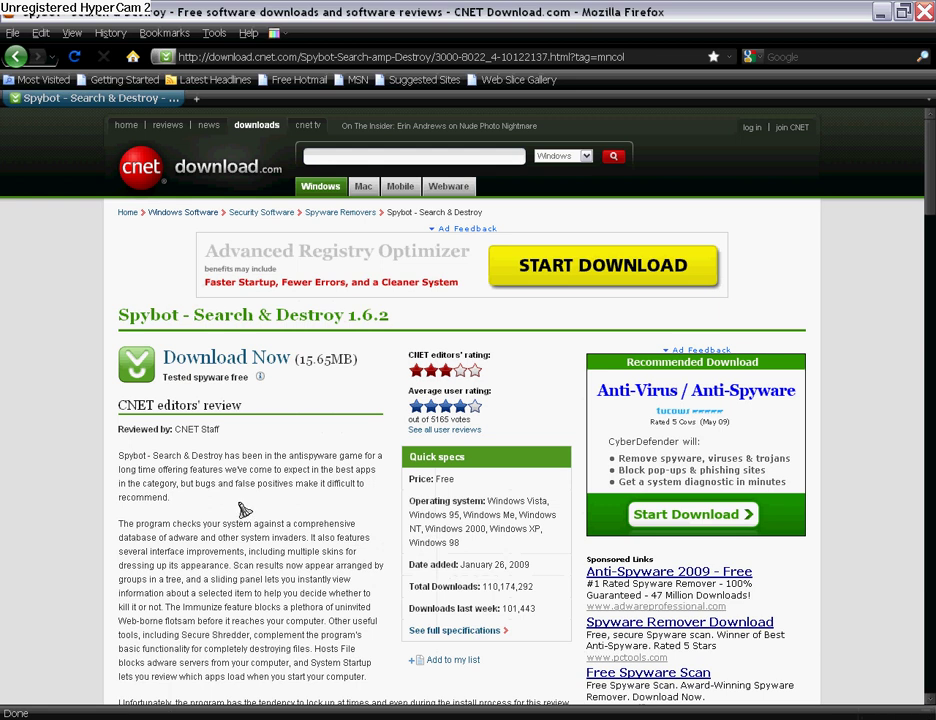
pyautogui.scroll(-3, 244, 510)
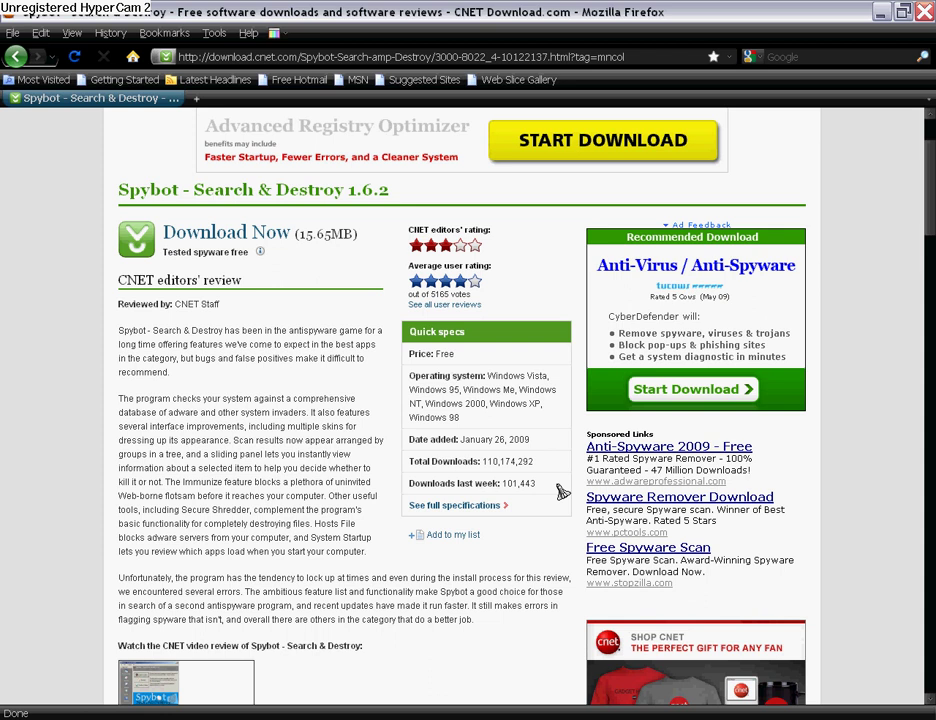
pyautogui.click(226, 233)
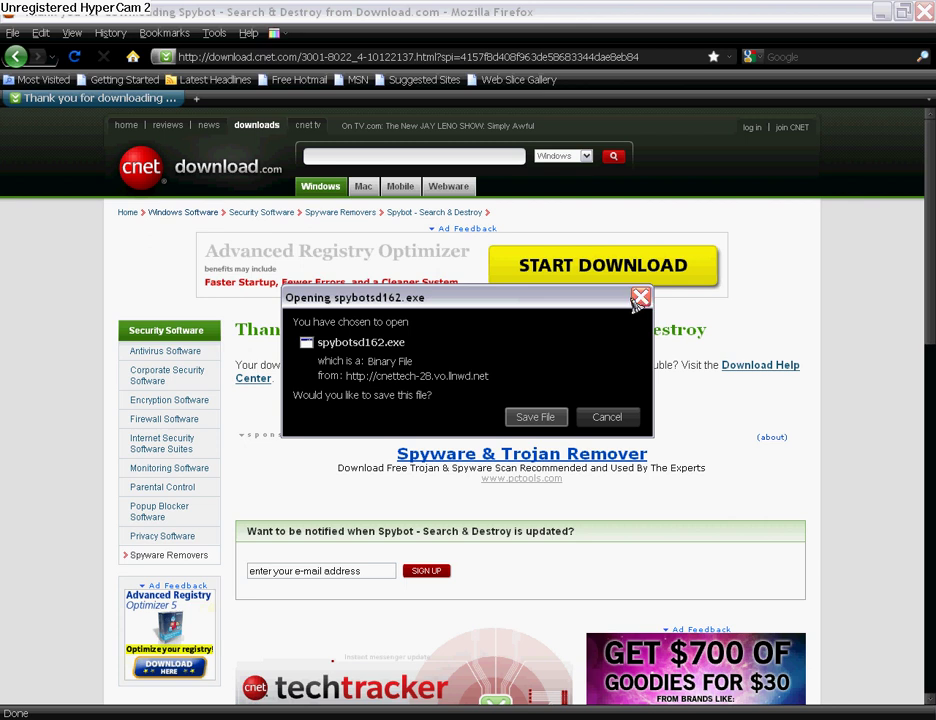
pyautogui.click(638, 299)
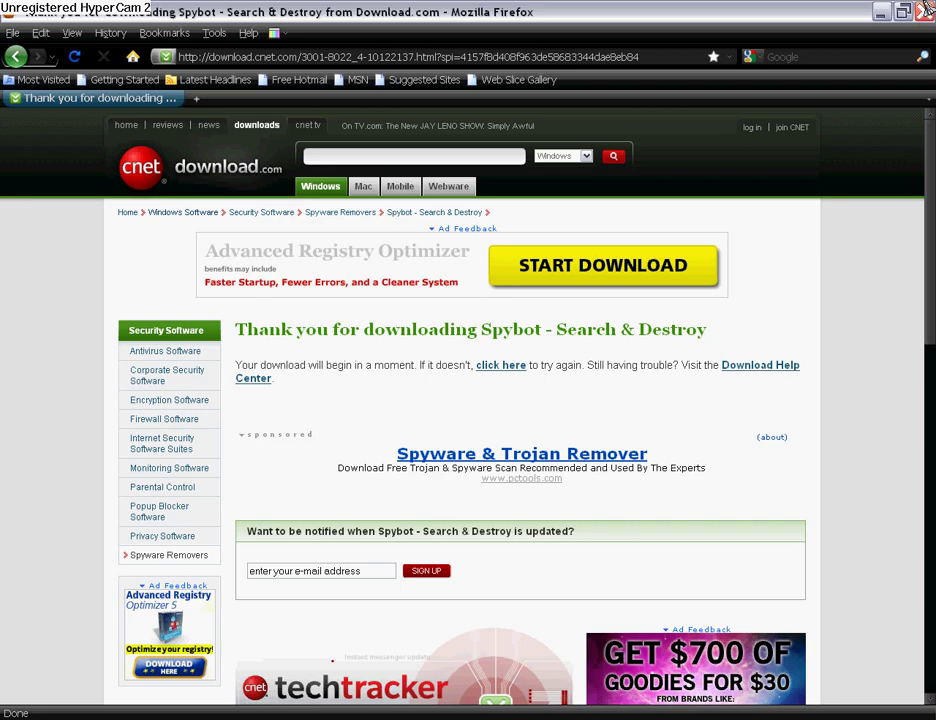
pyautogui.click(922, 14)
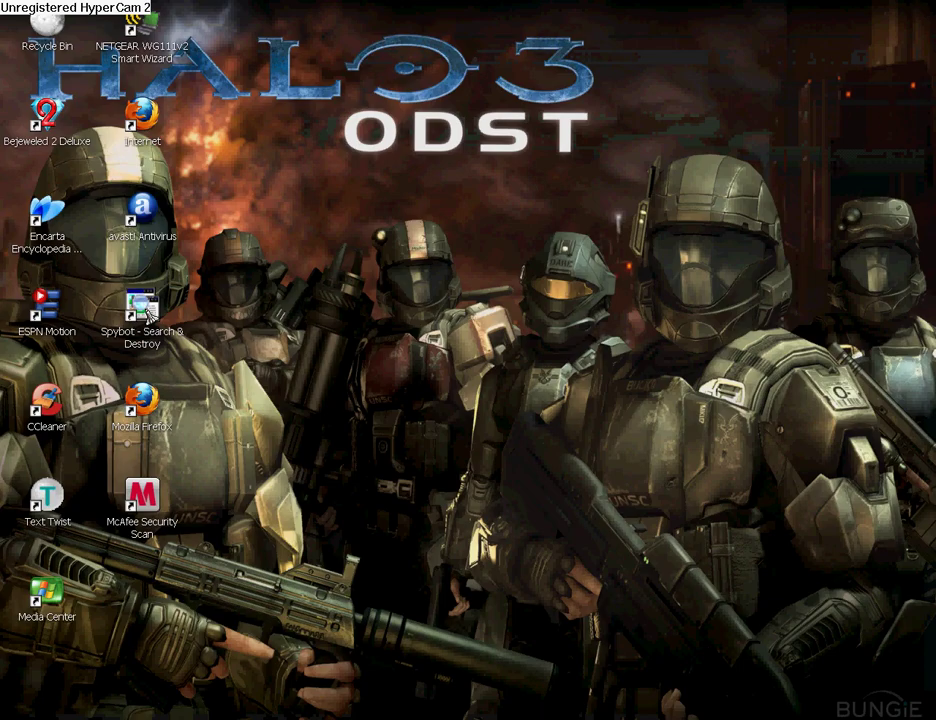
# Launch Spybot - Search & Destroy 1.6.2 from its desktop shortcut.
pyautogui.doubleClick(145, 314)
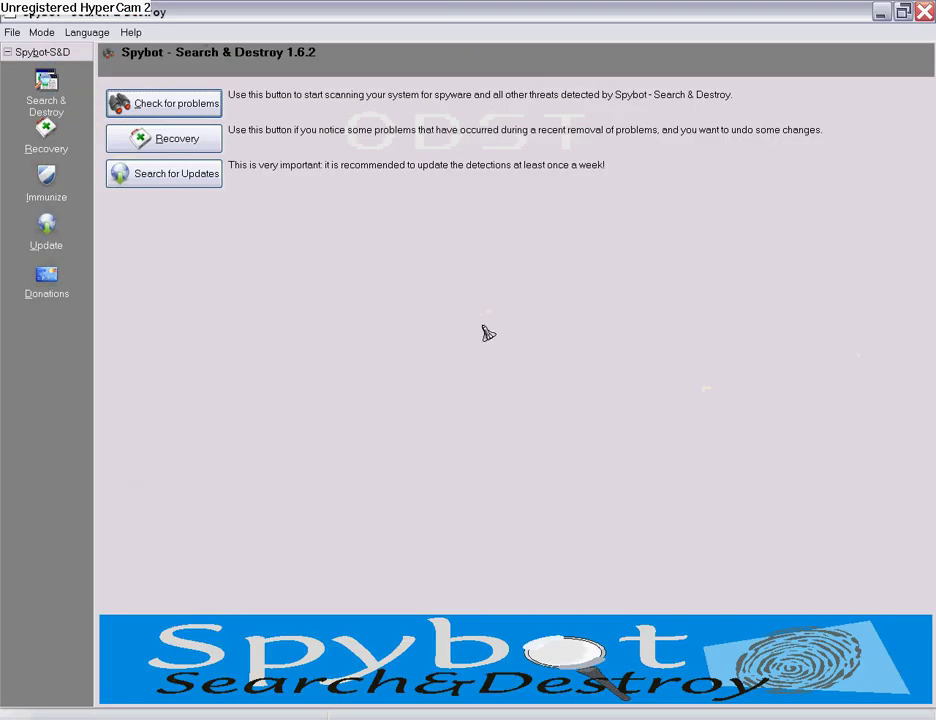
# Start Spybot's Check for problems scan, then abort it with Stop check.
pyautogui.click(180, 114)
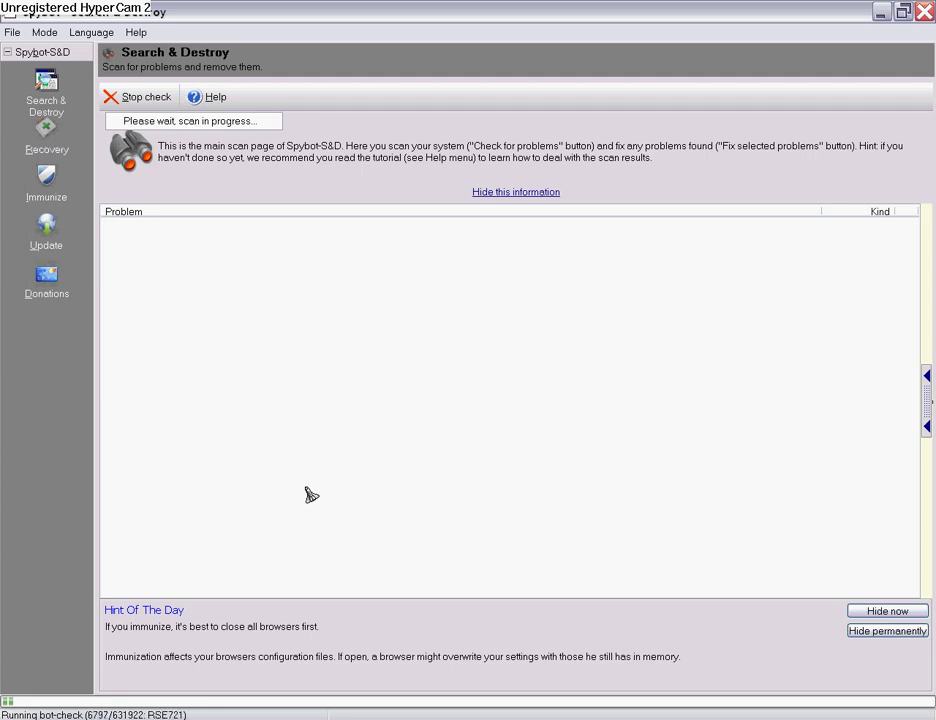
pyautogui.click(142, 96)
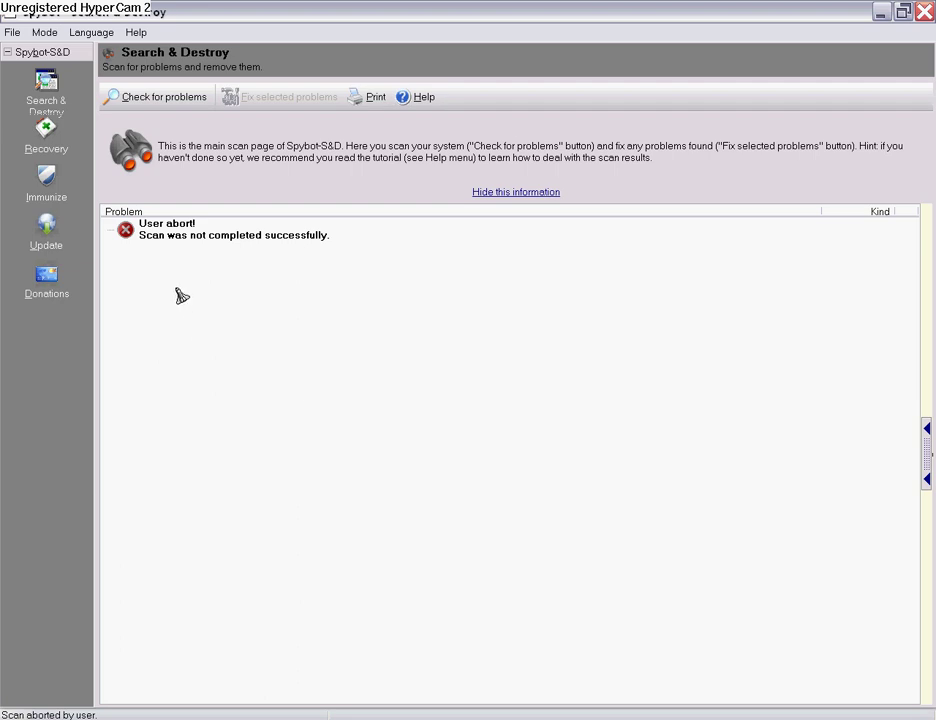
# View the empty Recovery backup list, then close Spybot with Alt+F4.
pyautogui.click(62, 146)
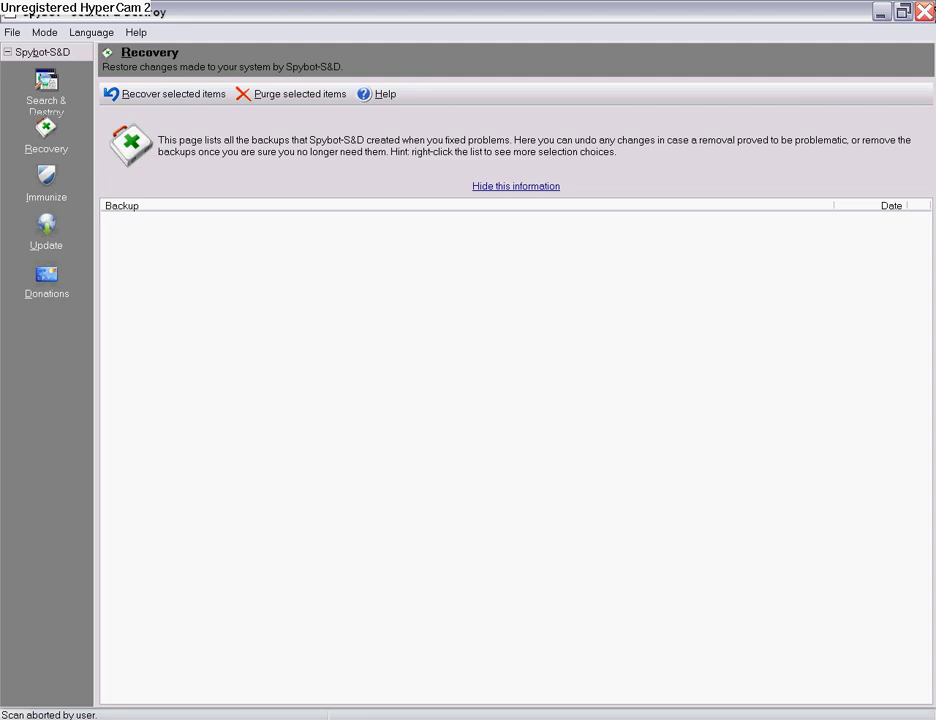
pyautogui.hotkey('alt', 'F4')
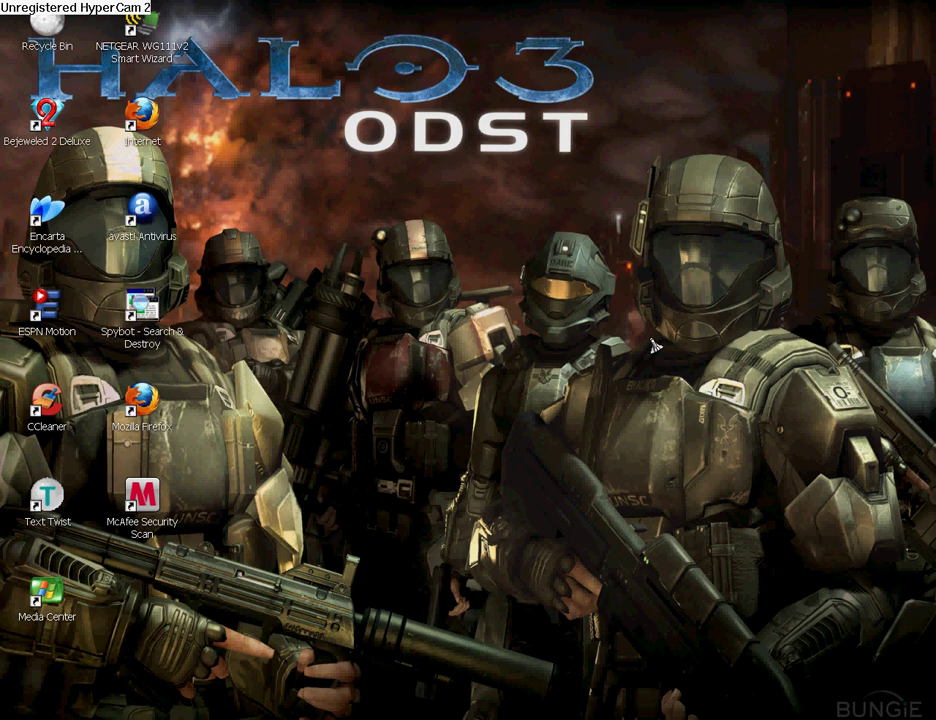
pyautogui.click(142, 118)
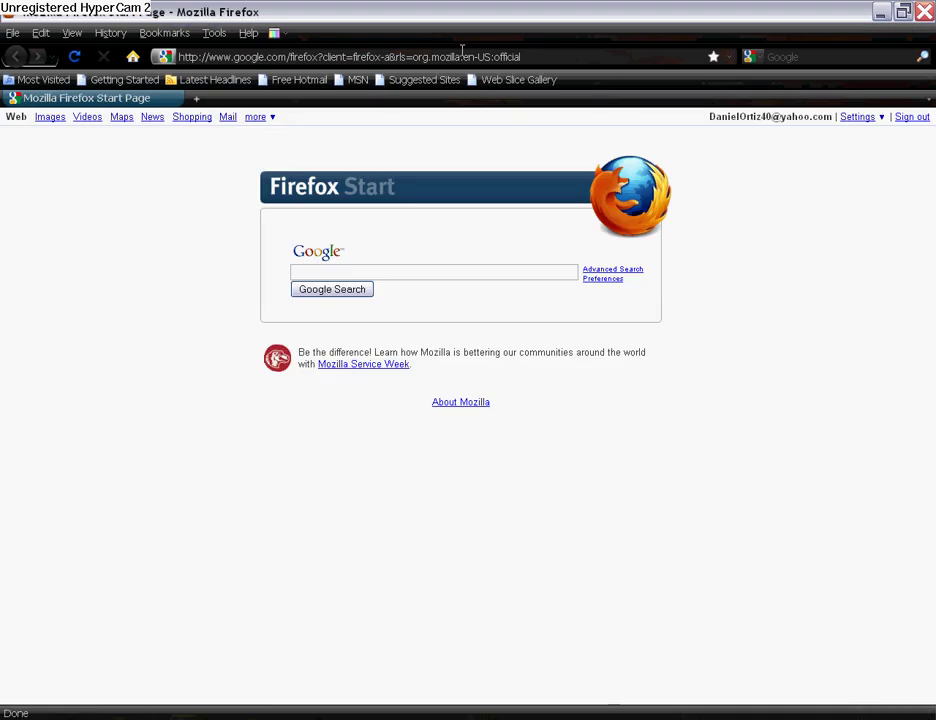
pyautogui.click(372, 273)
pyautogui.write('ccleaner')
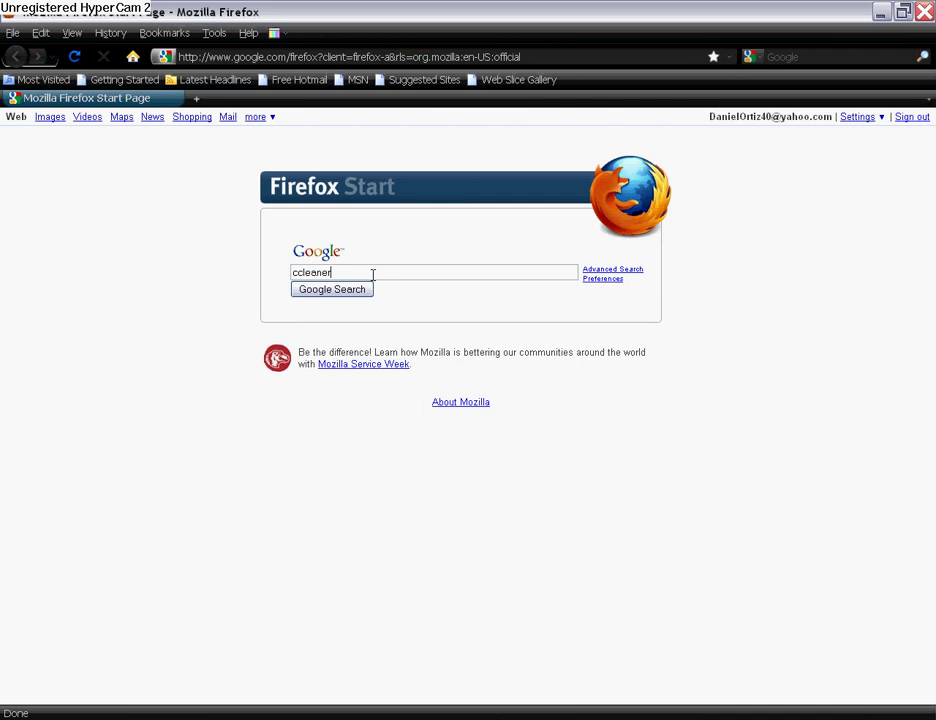
pyautogui.press('Return')
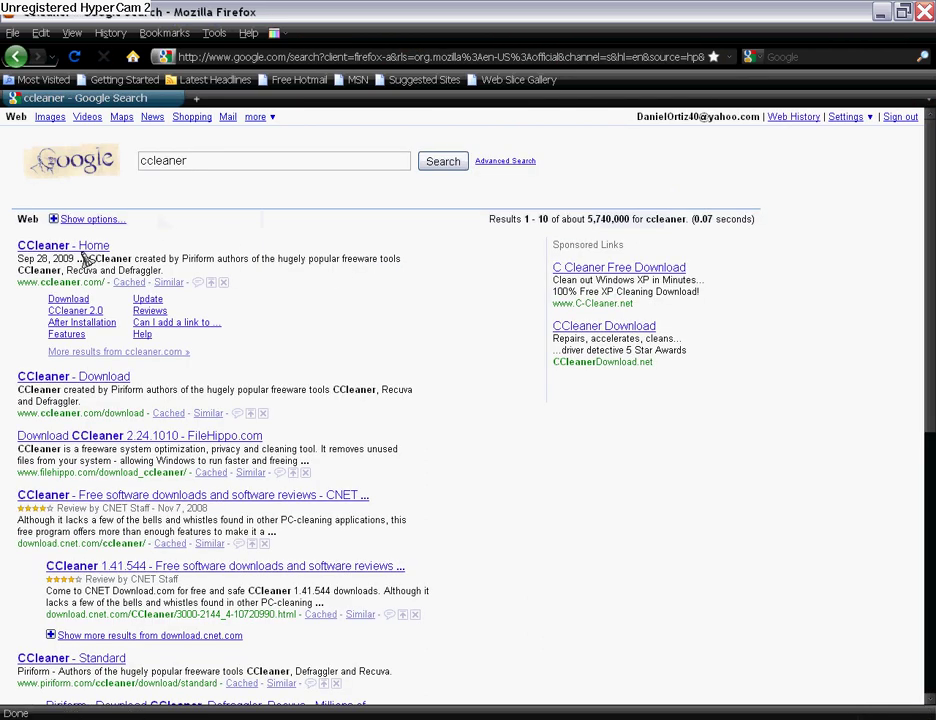
pyautogui.click(72, 248)
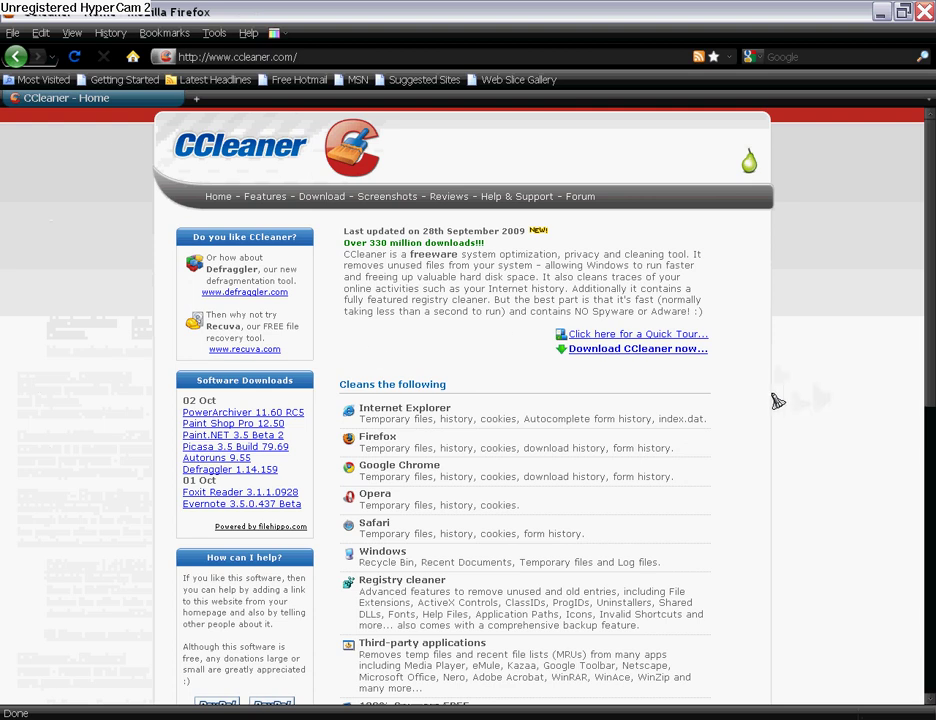
pyautogui.scroll(-1, 766, 398)
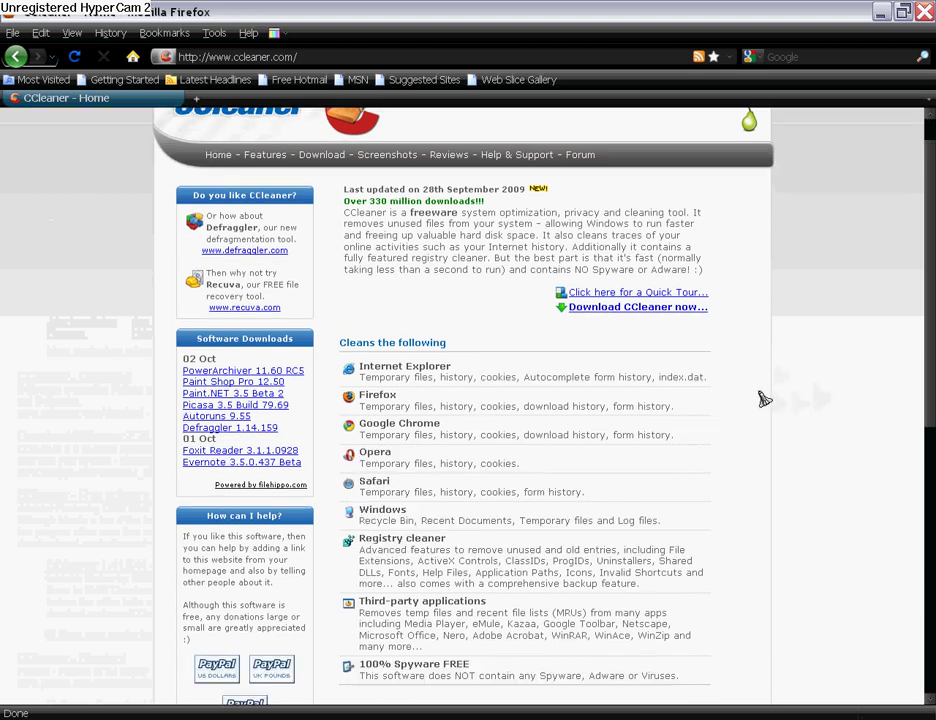
# Start the CCleaner 2.24.1010 download via FileHippo, then cancel the ccsetup224.exe save prompt.
pyautogui.click(611, 310)
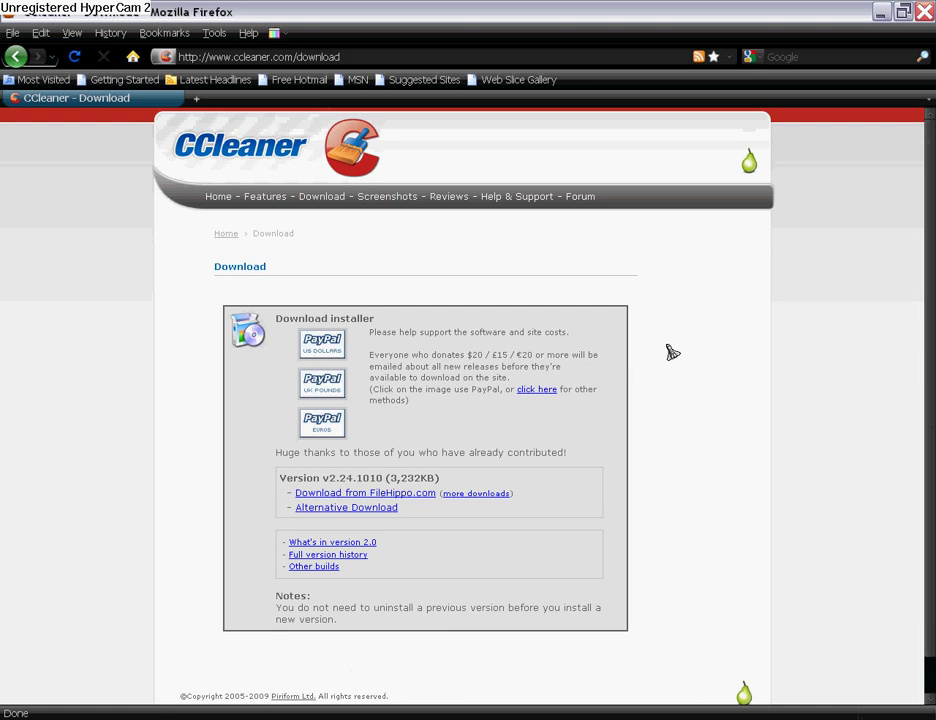
pyautogui.scroll(-1, 668, 360)
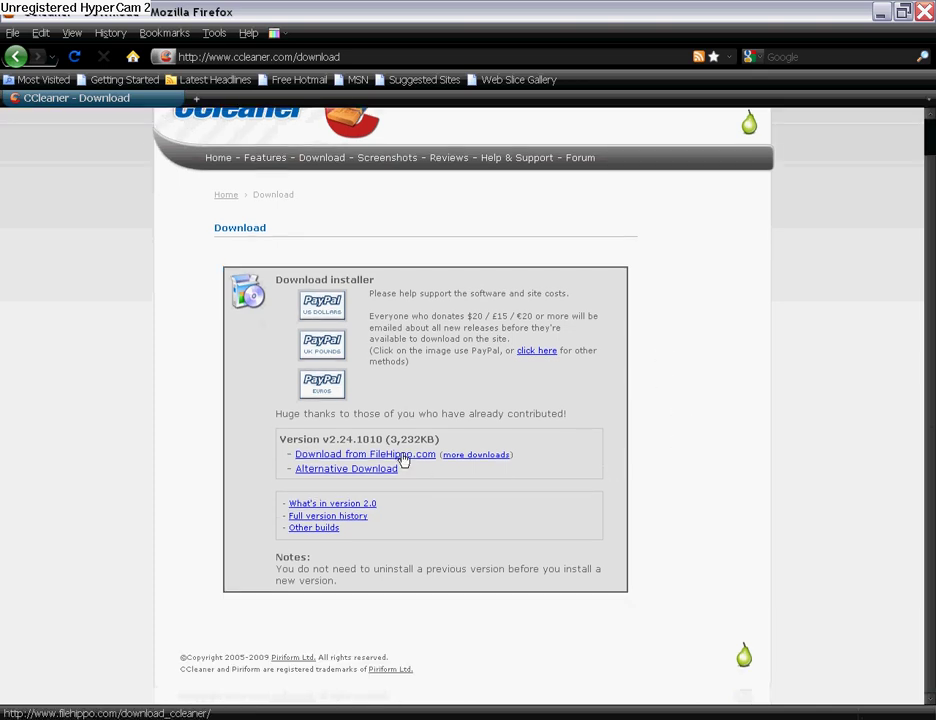
pyautogui.click(339, 458)
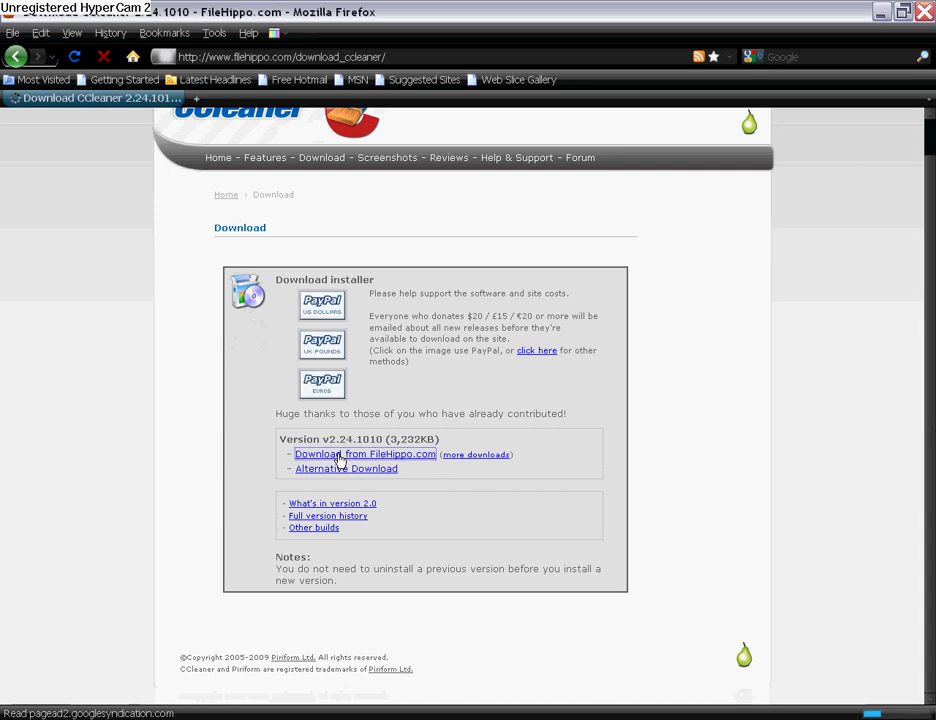
pyautogui.scroll(-6, 530, 465)
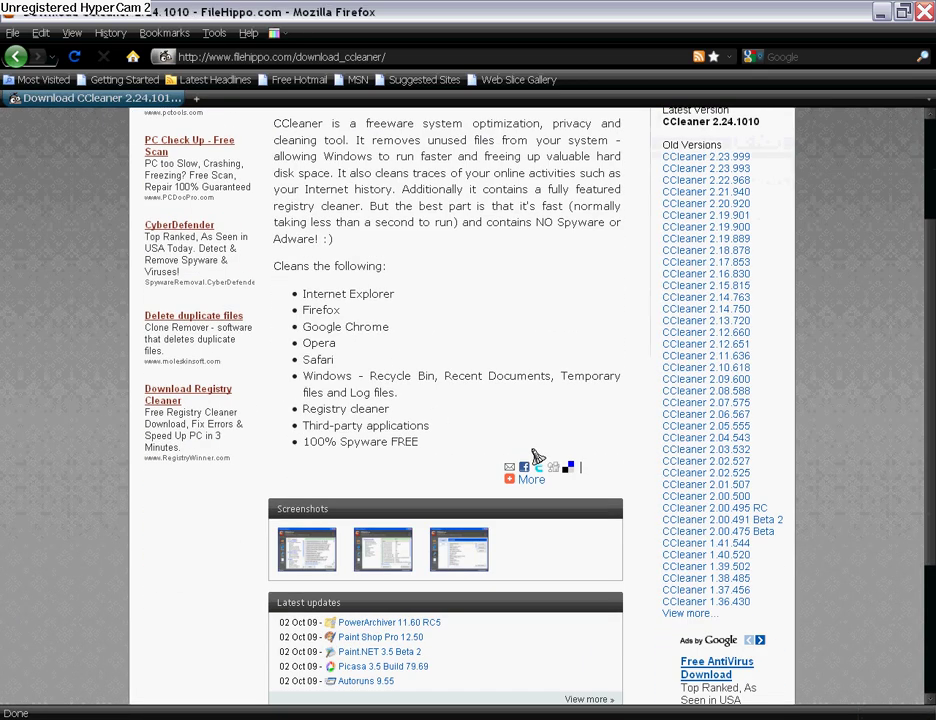
pyautogui.scroll(6, 540, 500)
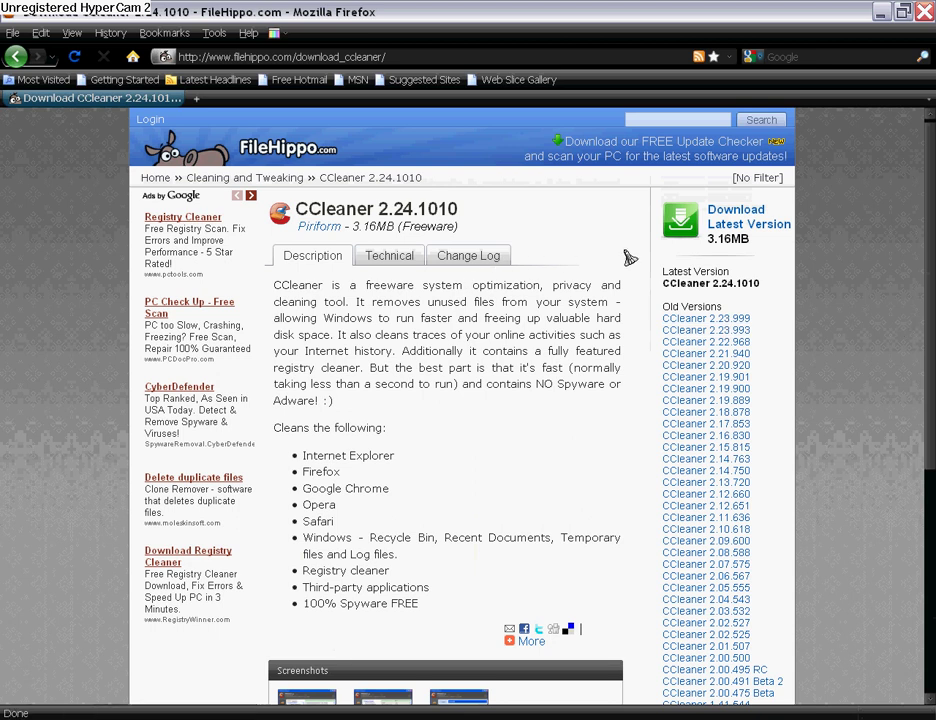
pyautogui.click(735, 217)
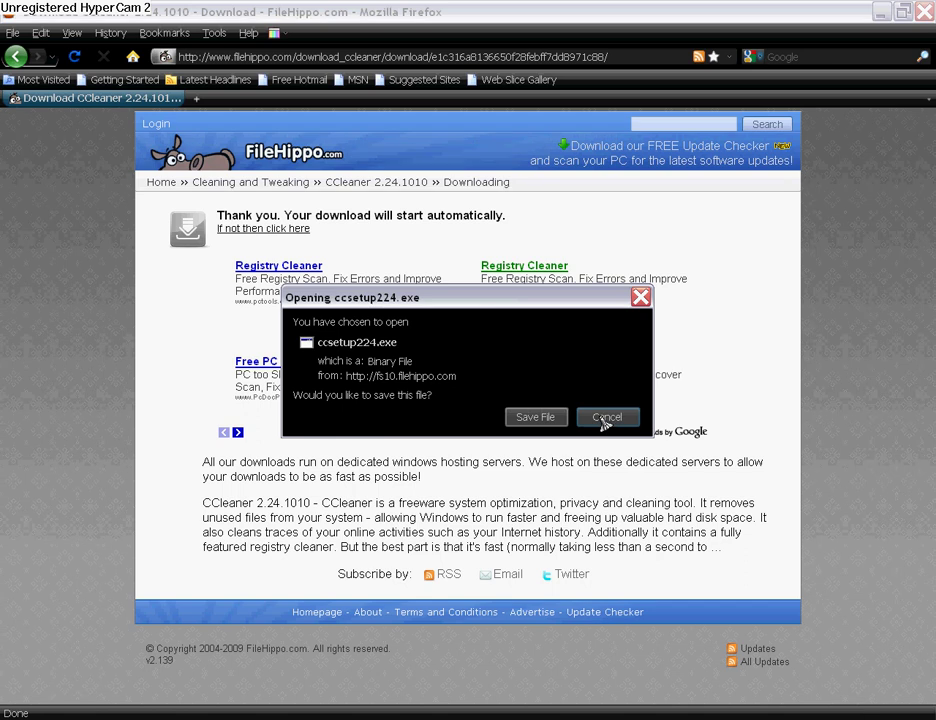
pyautogui.click(604, 422)
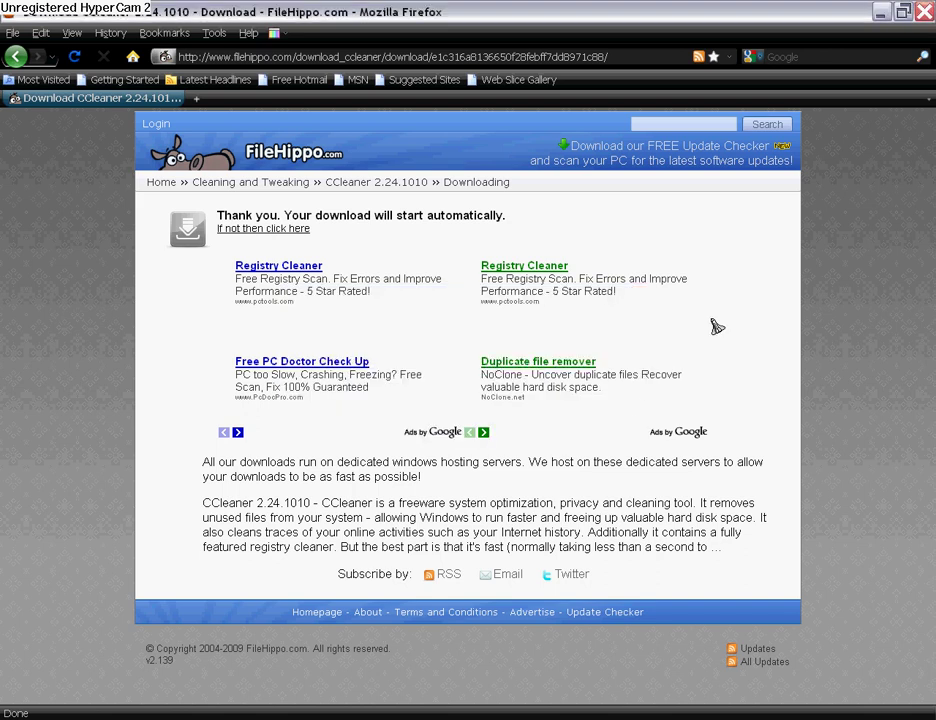
# Close Firefox, launch CCleaner, and cancel its Cleaner analysis at 24.1 MB to remove.
pyautogui.click(924, 11)
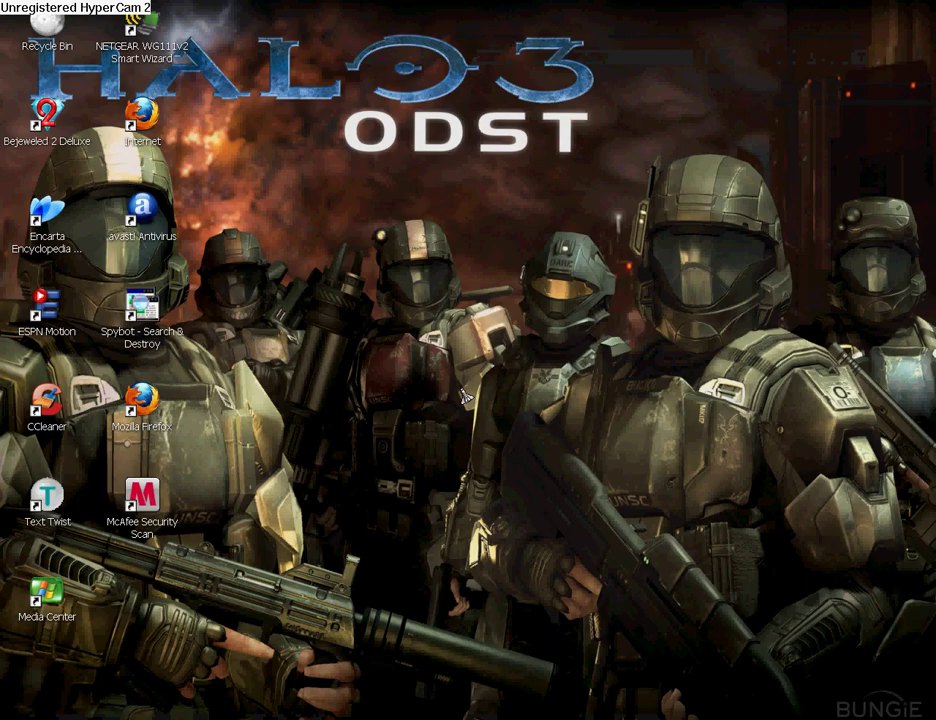
pyautogui.click(45, 400)
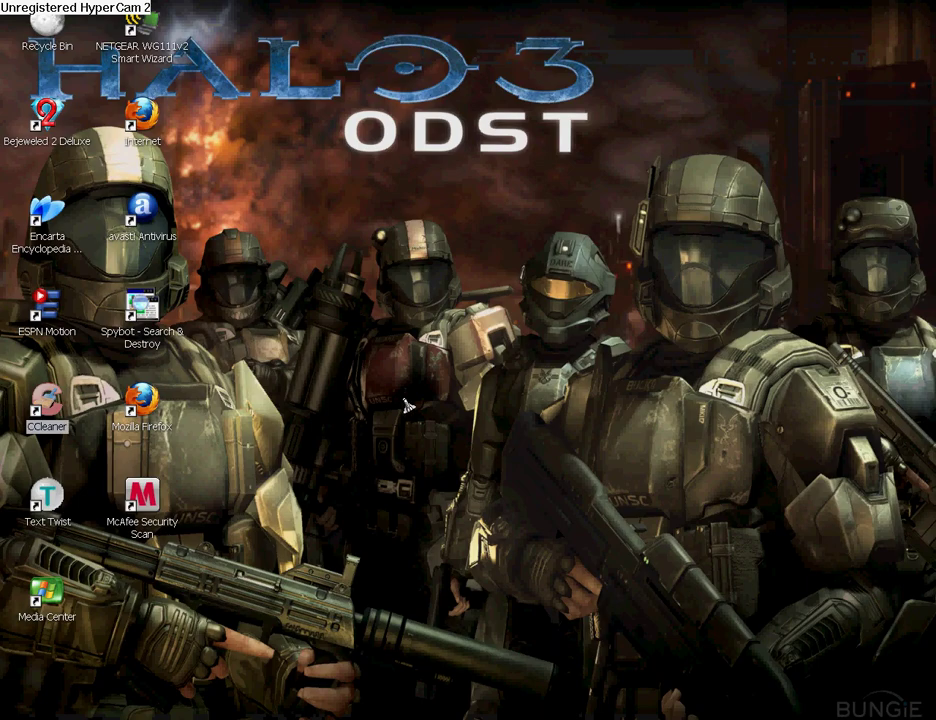
pyautogui.press('Return')
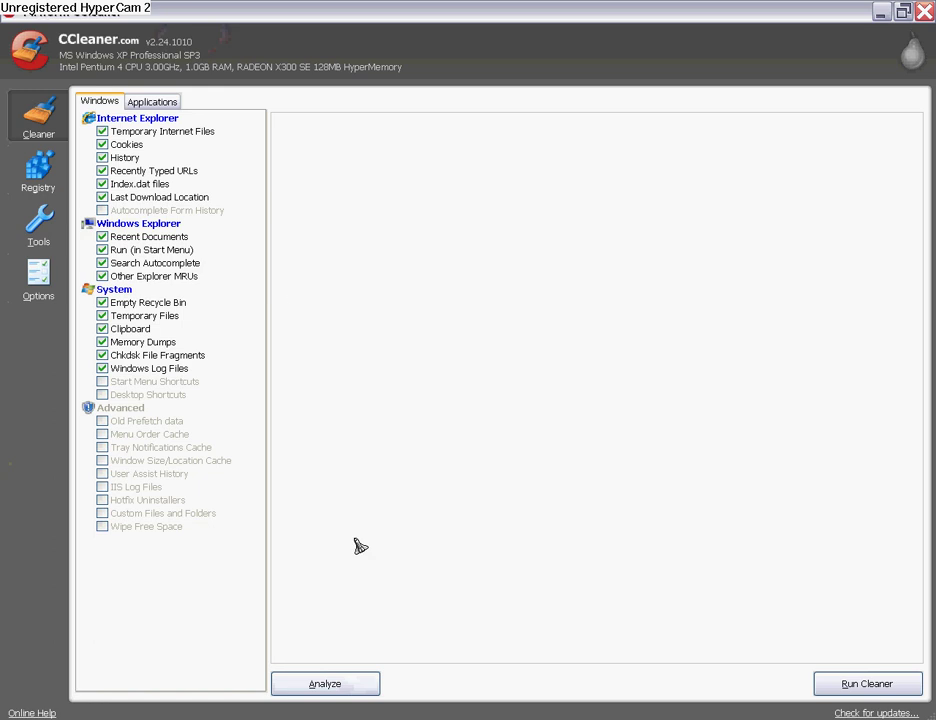
pyautogui.click(334, 688)
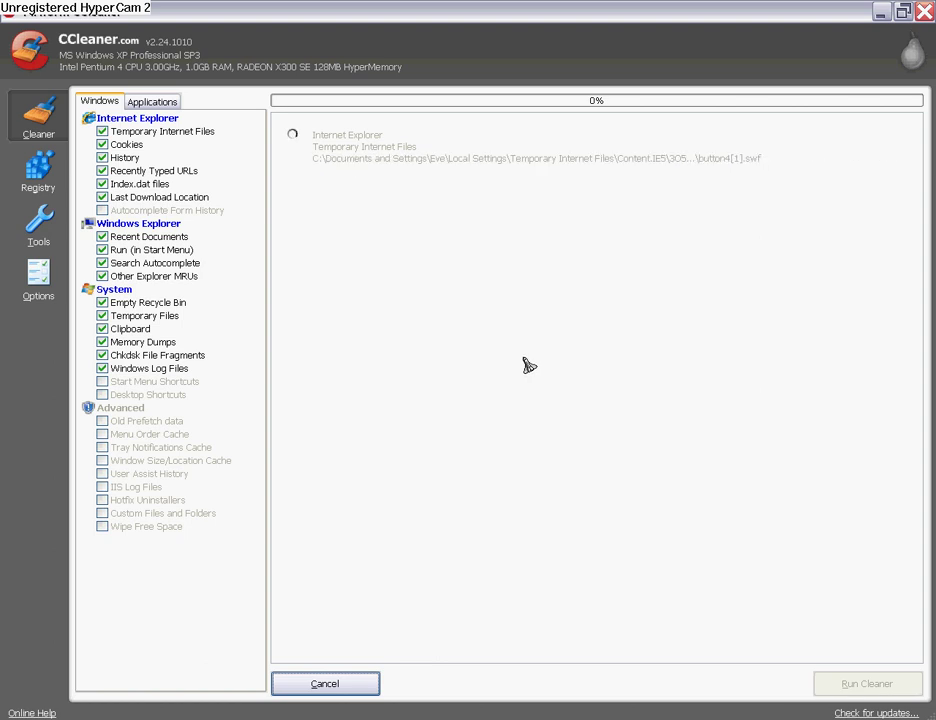
pyautogui.click(347, 690)
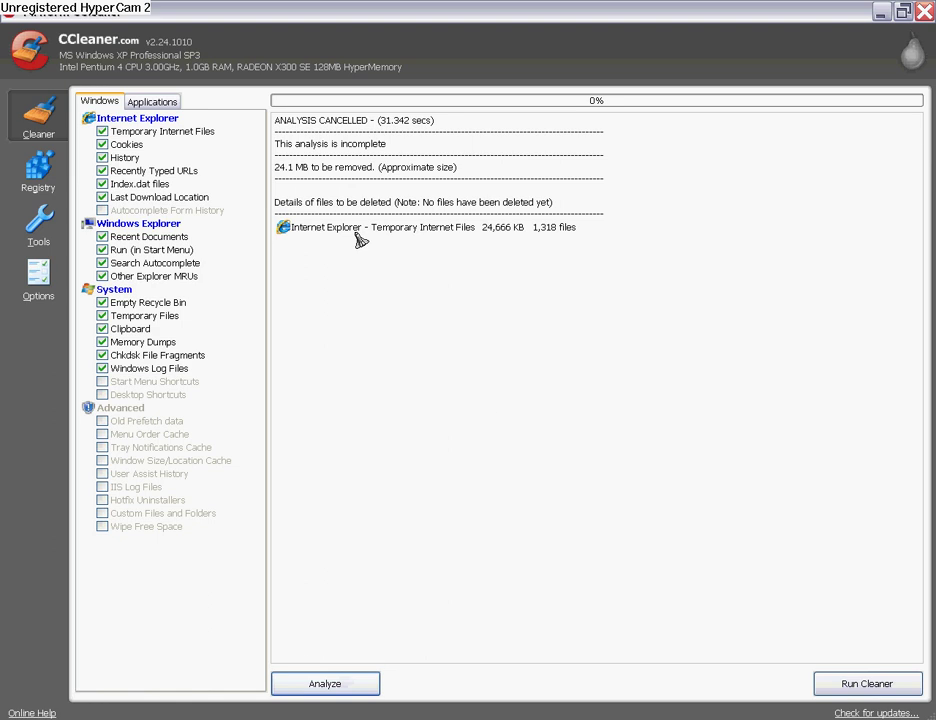
# Scan the registry for issues (none found), then return to the Cleaner page.
pyautogui.click(54, 184)
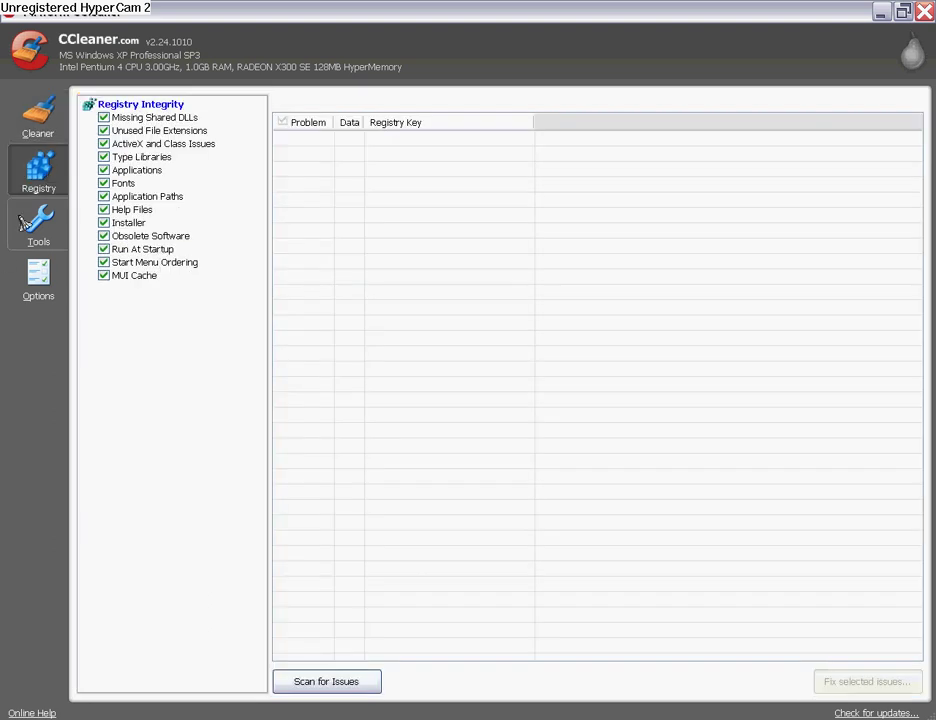
pyautogui.click(326, 685)
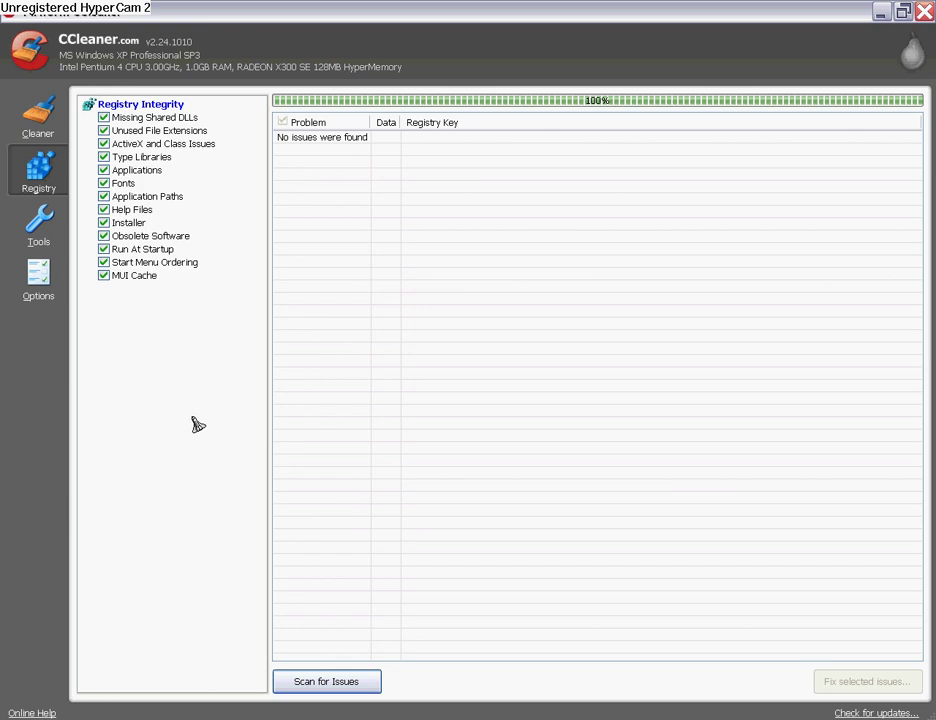
pyautogui.click(33, 132)
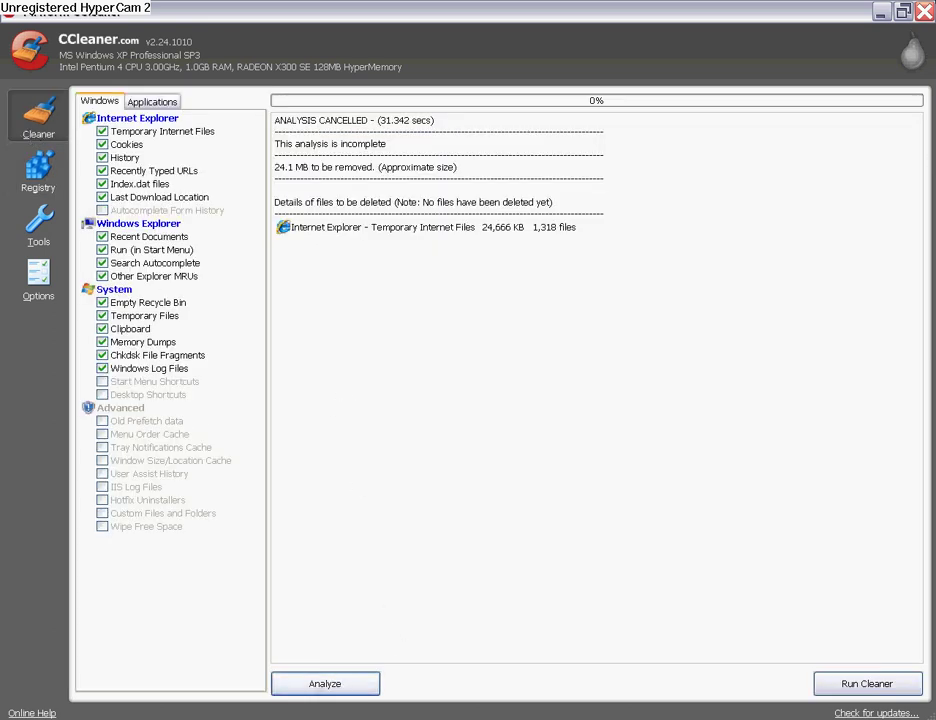
# Close the CCleaner window to return to the Halo 3 ODST desktop.
pyautogui.click(926, 12)
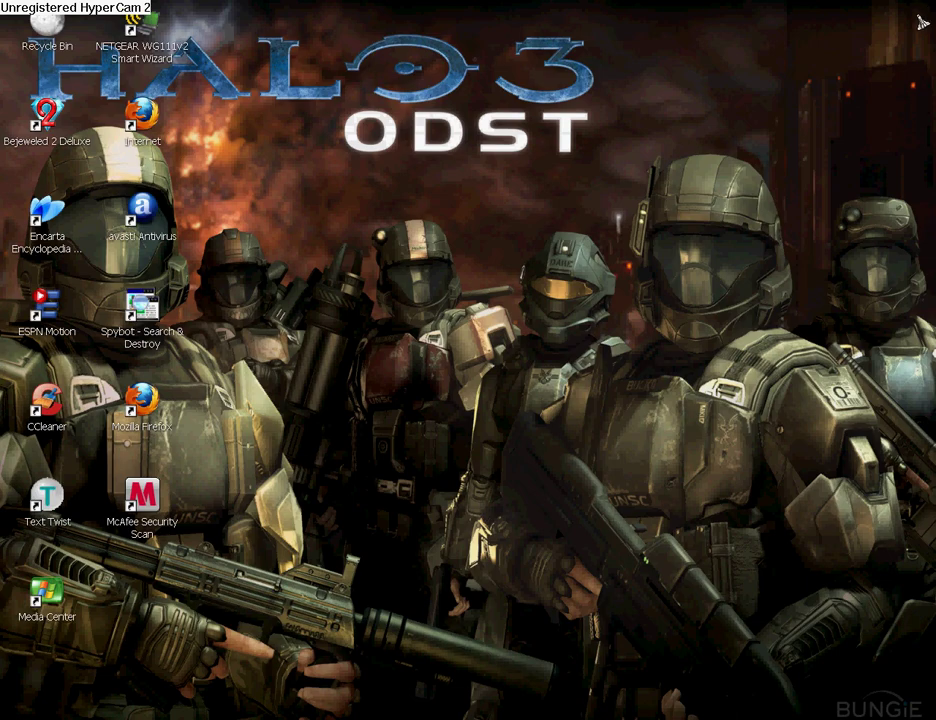